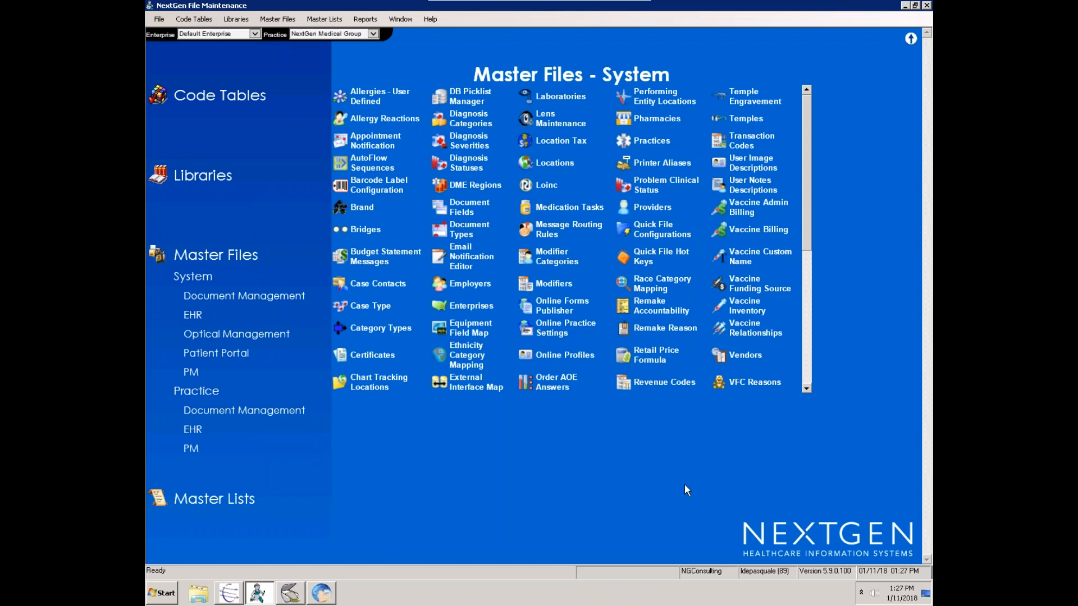
# Step: Open the Orders Module preferences of the NextGen Medical Group practice
pyautogui.click(652, 141)
pyautogui.doubleClick(473, 170)
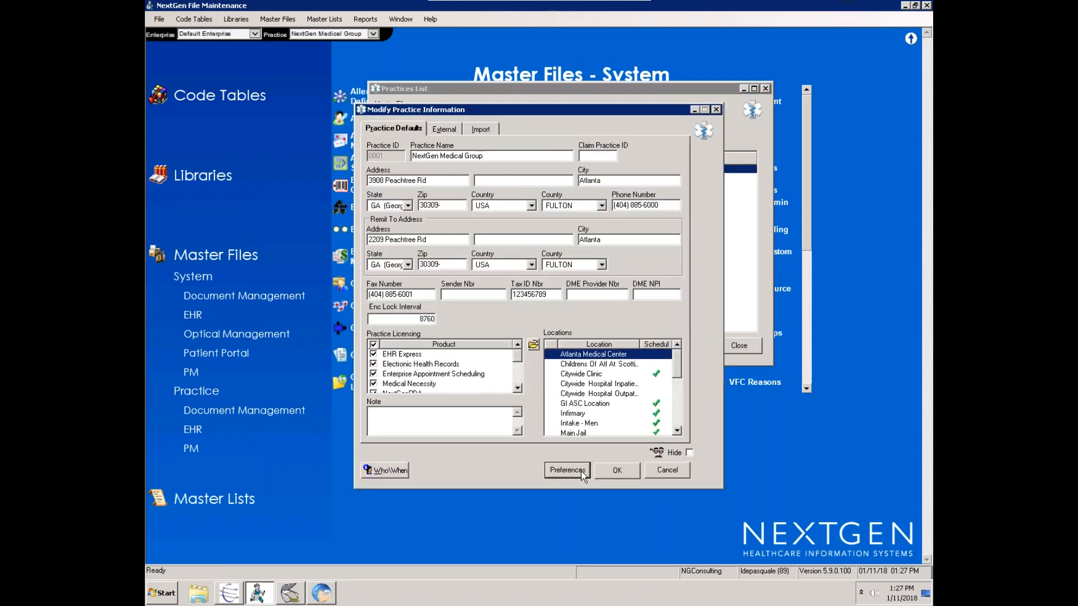
pyautogui.click(578, 467)
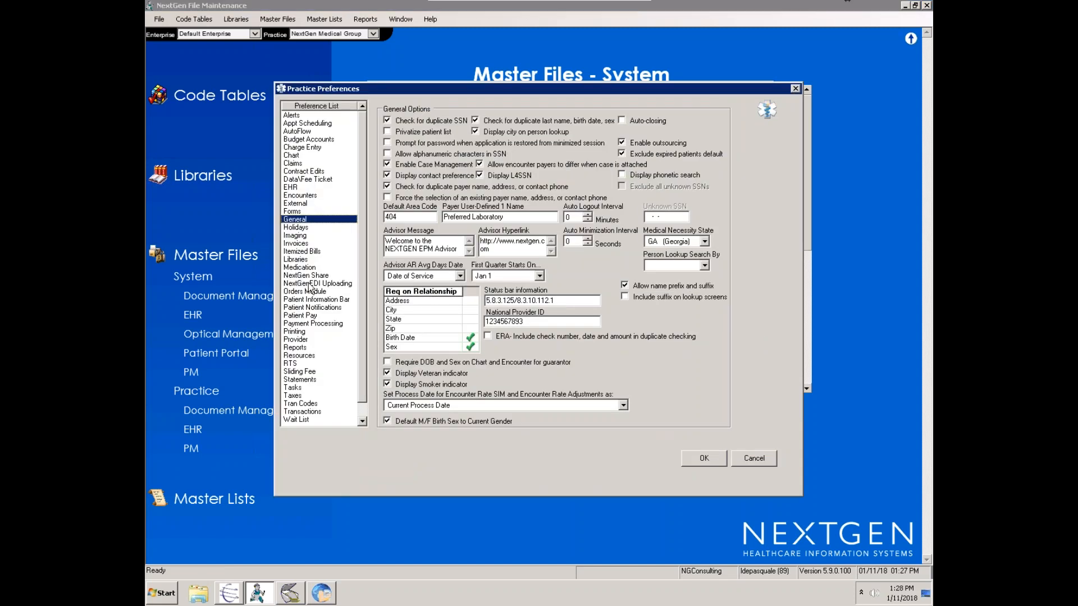
pyautogui.click(313, 292)
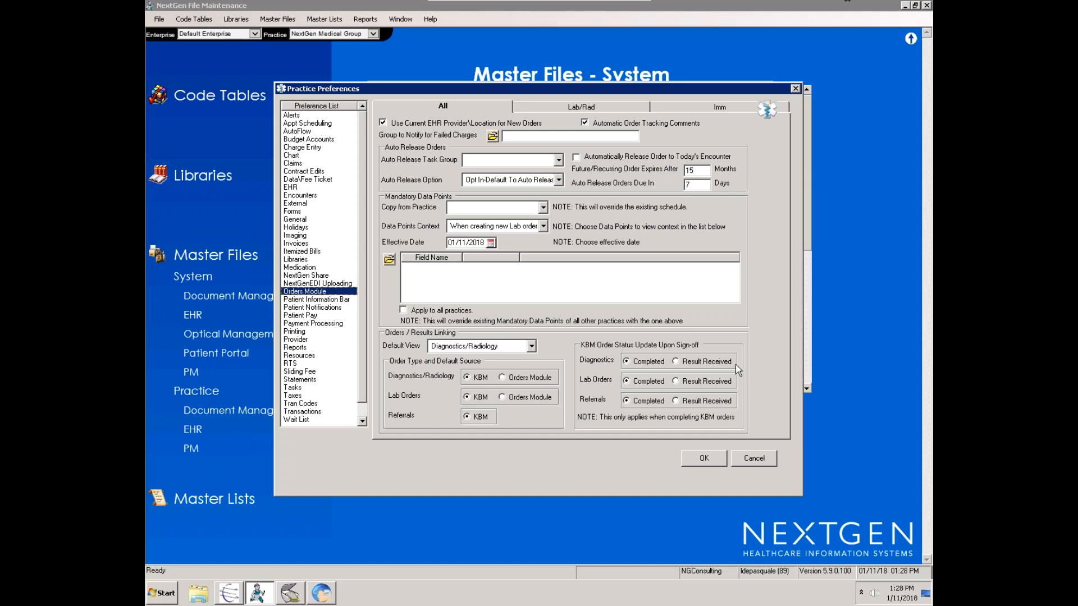
# Step: Review the Default View choices for orders and results linking, keep Diagnostics/Radiology, and accept and close the practice settings
pyautogui.click(531, 347)
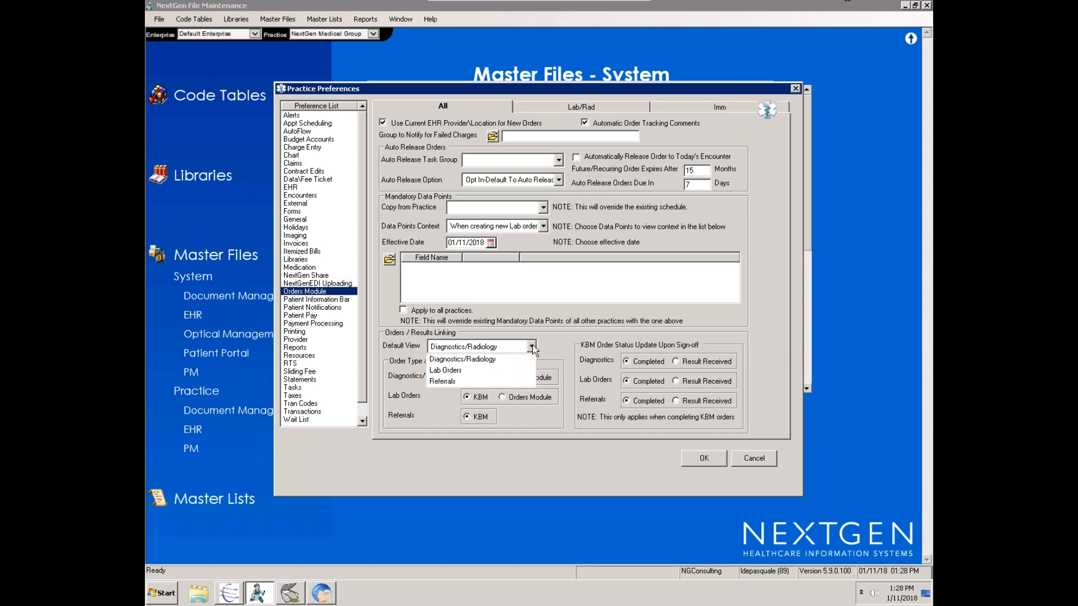
pyautogui.click(554, 349)
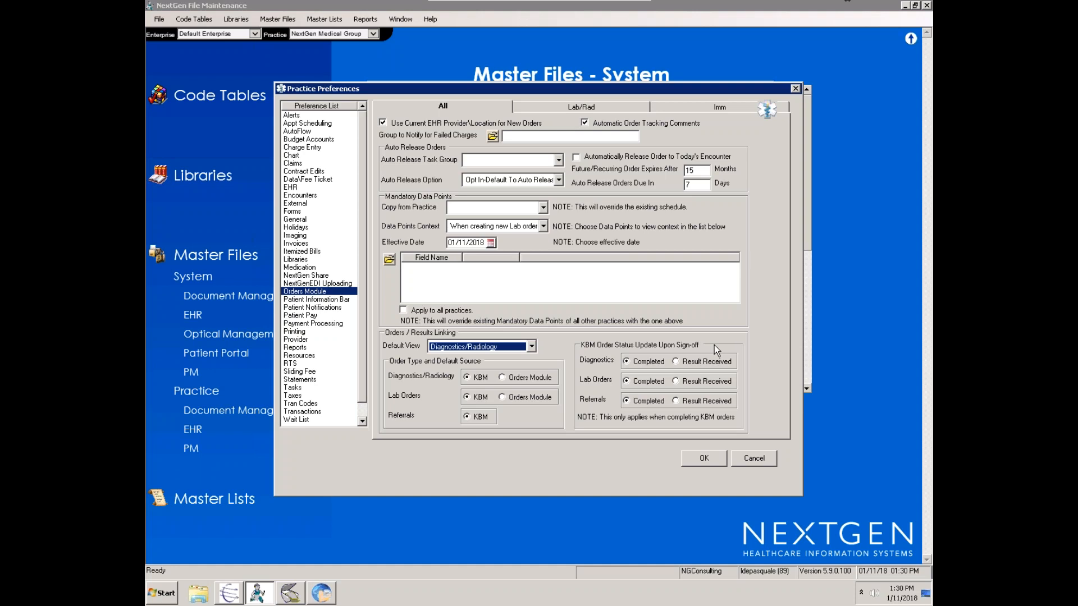
pyautogui.click(701, 459)
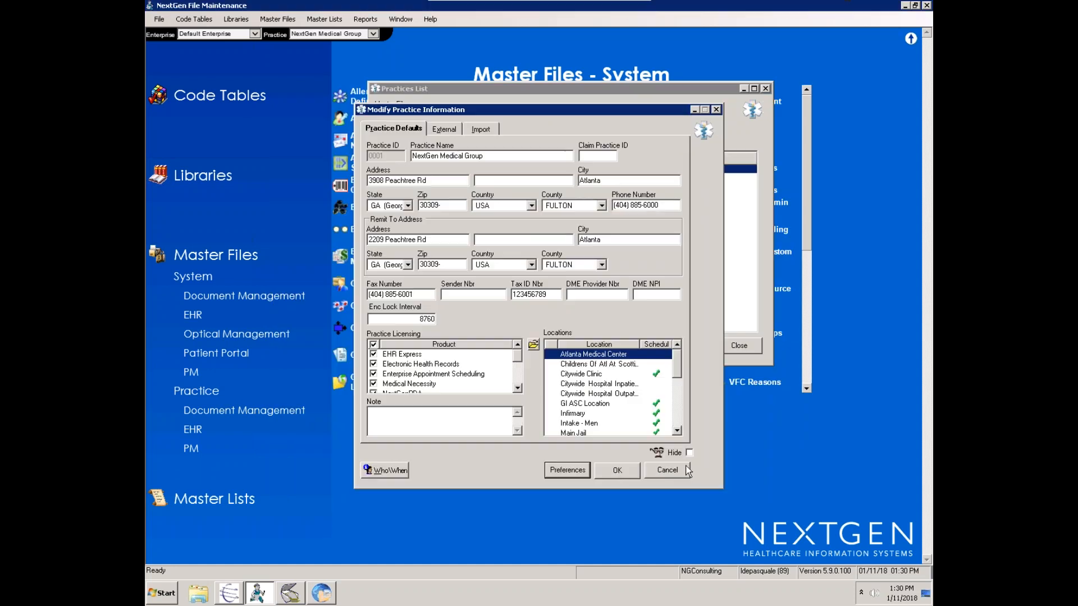
pyautogui.click(617, 474)
pyautogui.click(728, 346)
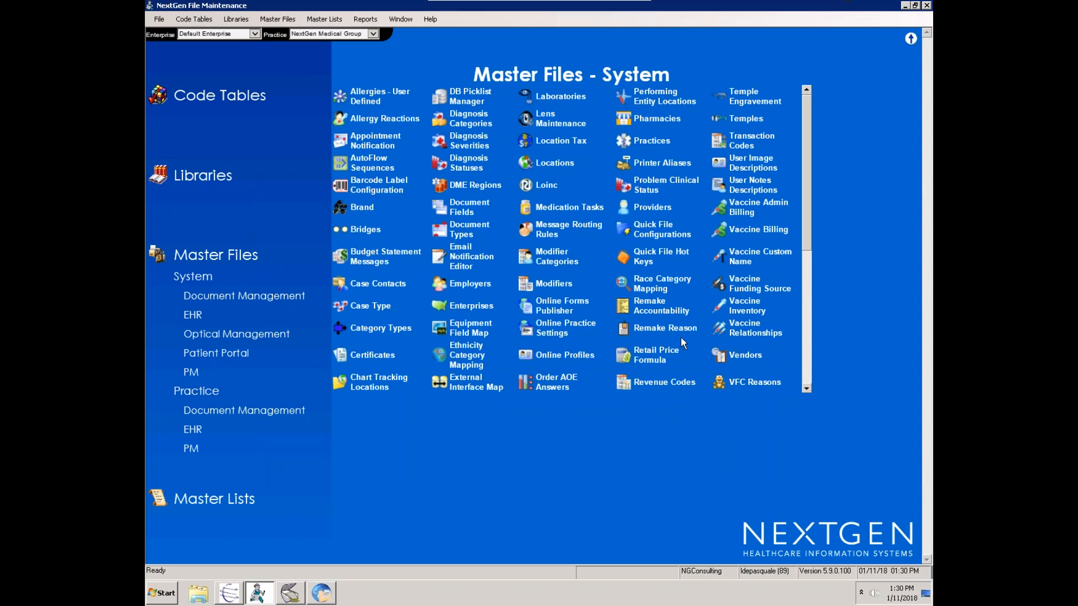
# Step: Check the Potential Order Result option of the CT Scans document type in the system-level Document Management master files
pyautogui.click(284, 298)
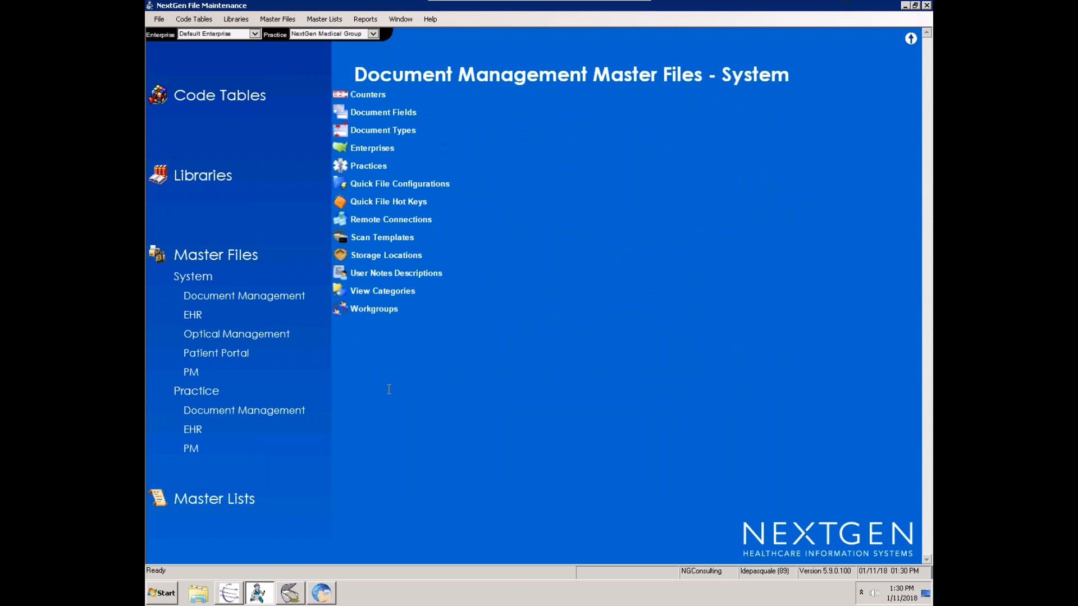
pyautogui.click(410, 131)
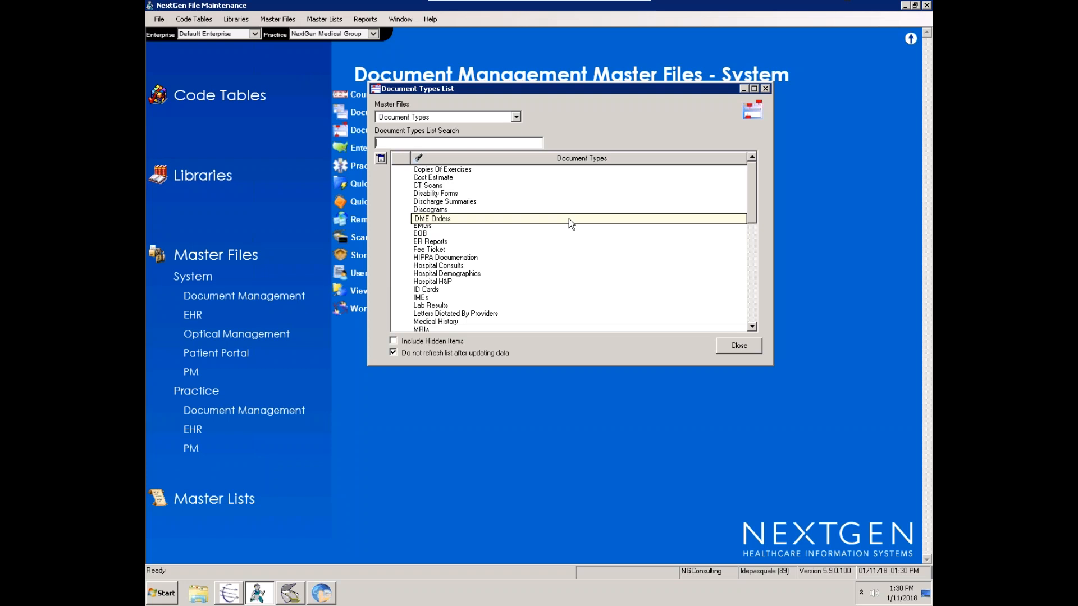
pyautogui.doubleClick(432, 185)
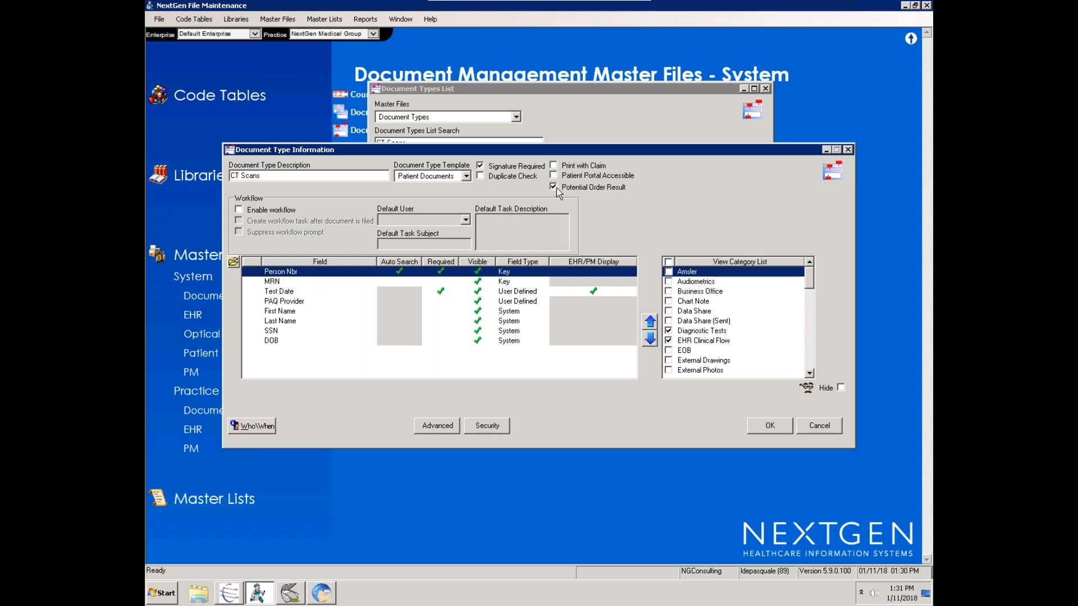
pyautogui.click(754, 427)
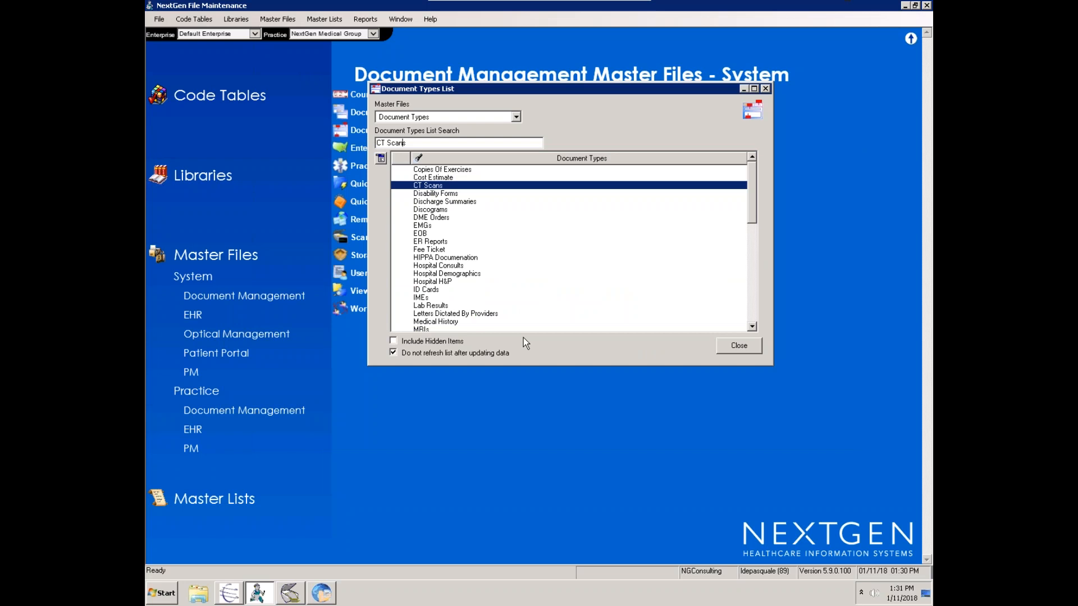
pyautogui.click(733, 346)
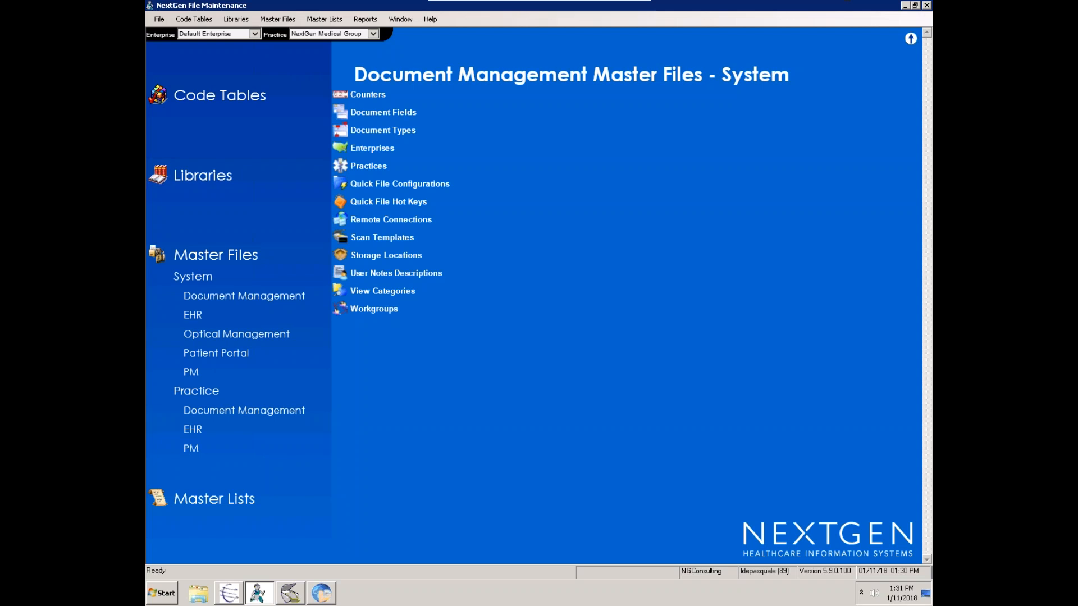
# Step: Switch to NextGen Document Management and acquire the chest scan image through Scan & File with the File Import profile
pyautogui.click(290, 593)
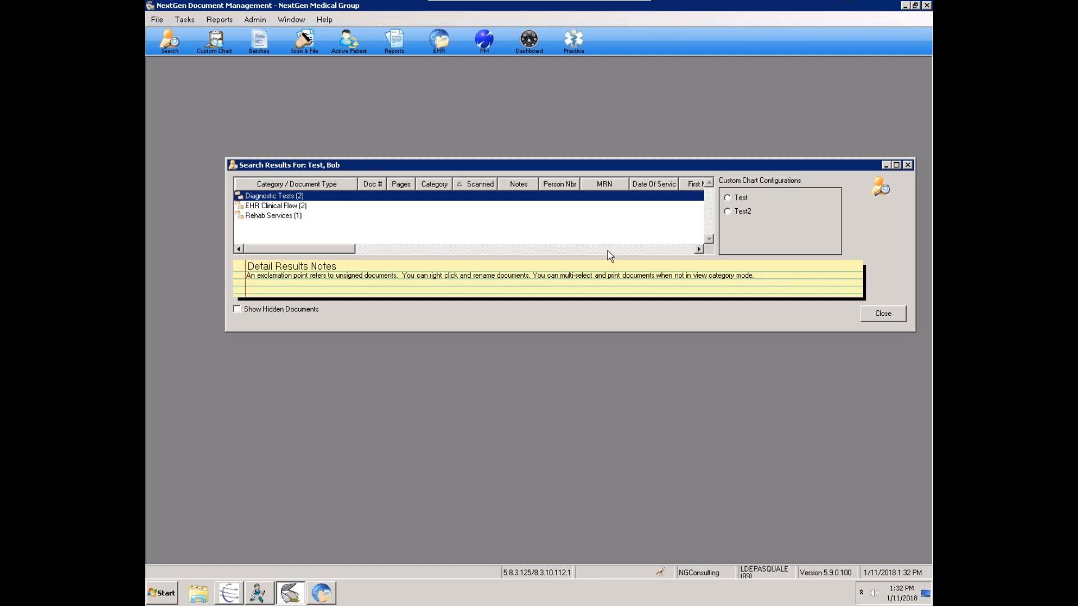
pyautogui.click(882, 313)
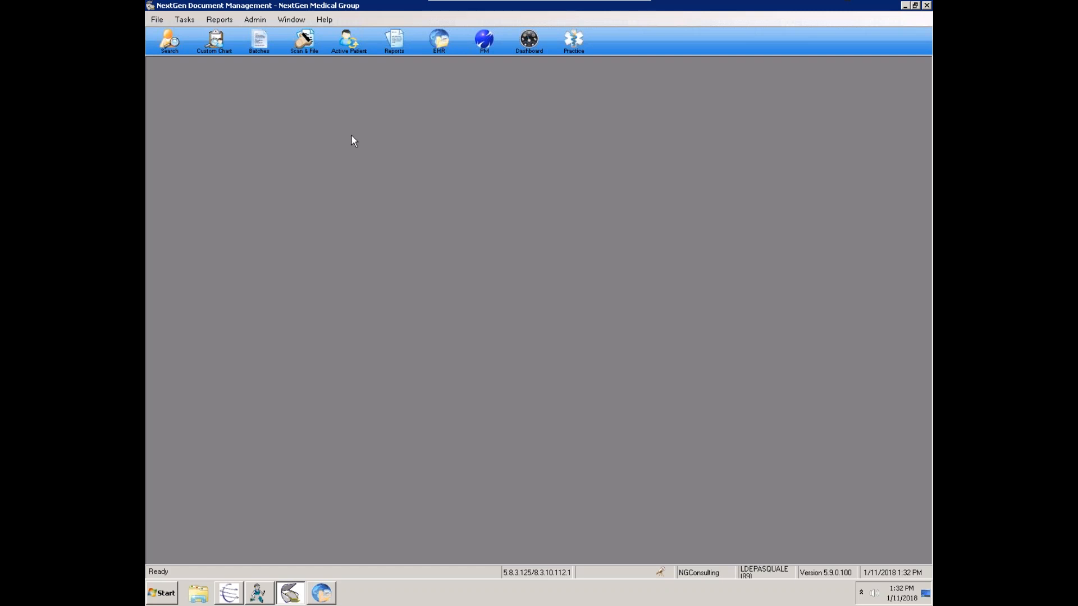
pyautogui.click(304, 44)
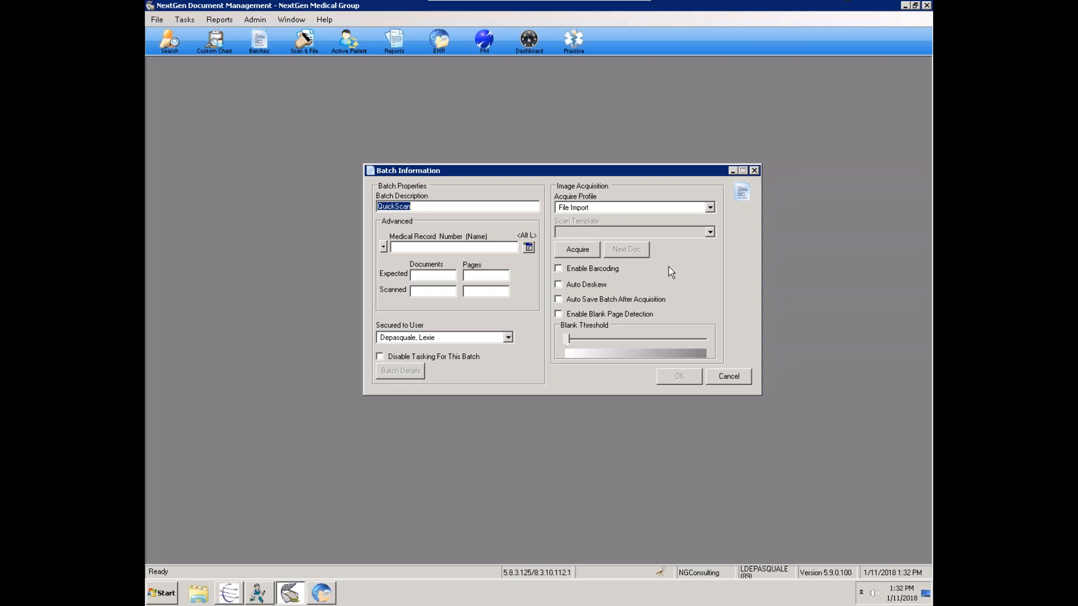
pyautogui.click(588, 253)
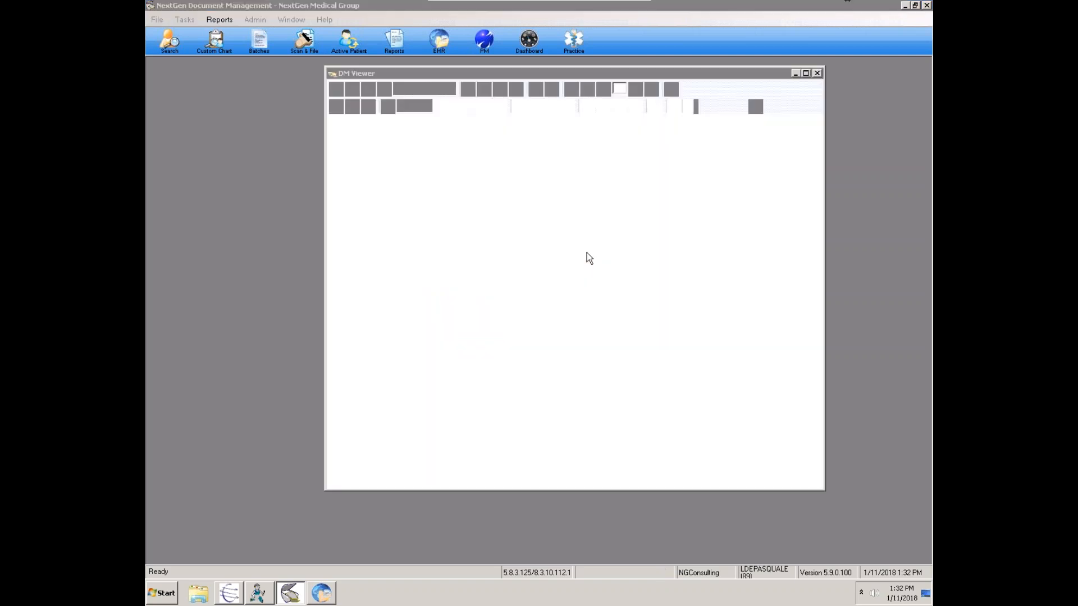
pyautogui.doubleClick(335, 141)
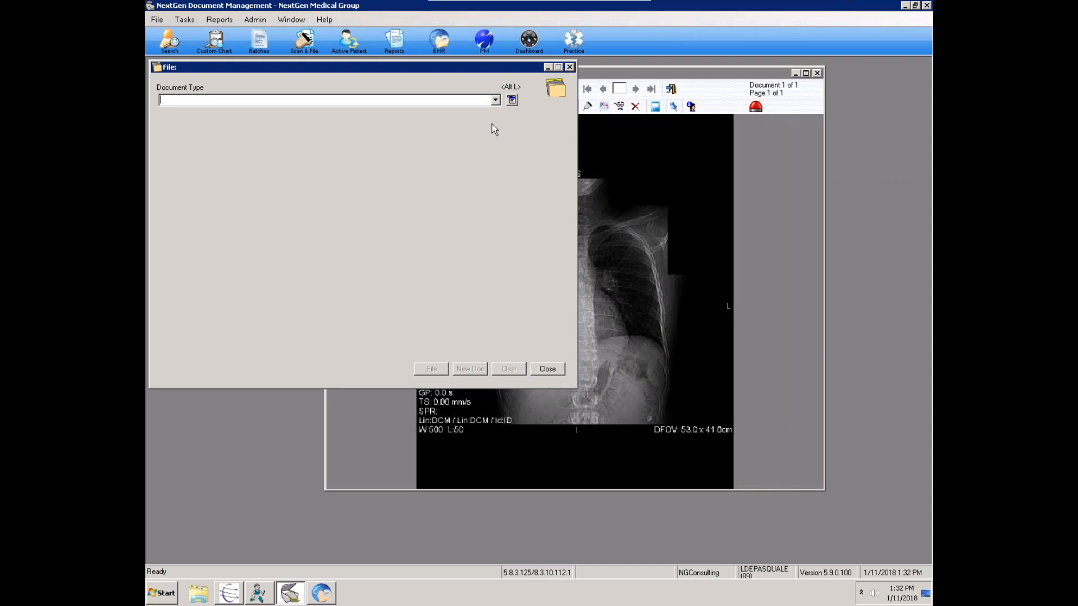
# Step: Set the document type to MRIs, assign the test patient, and enter 01/11/2018 as the test date
pyautogui.click(495, 101)
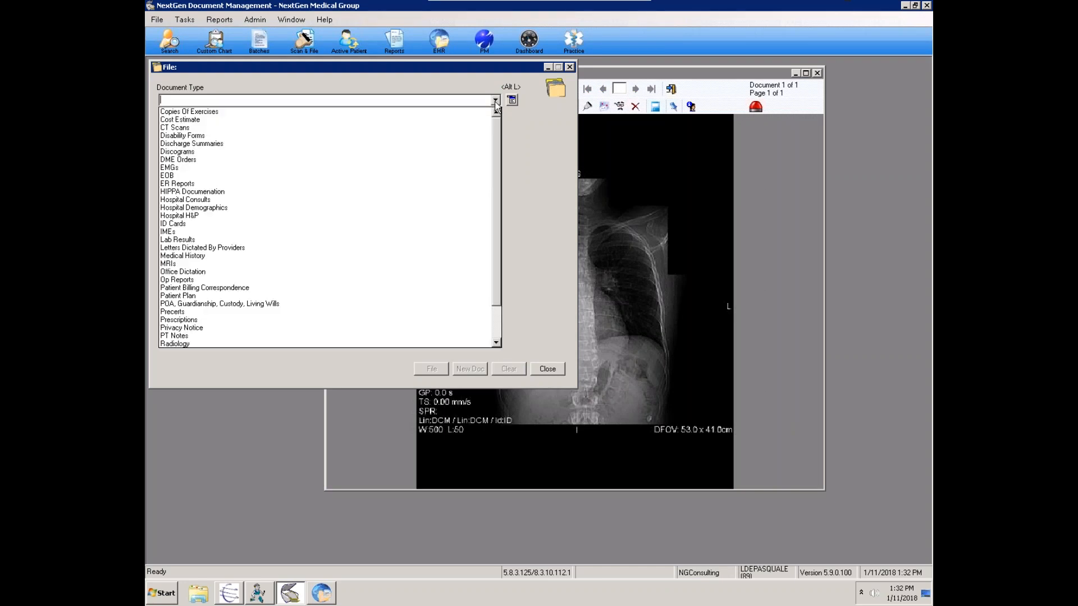
pyautogui.click(217, 263)
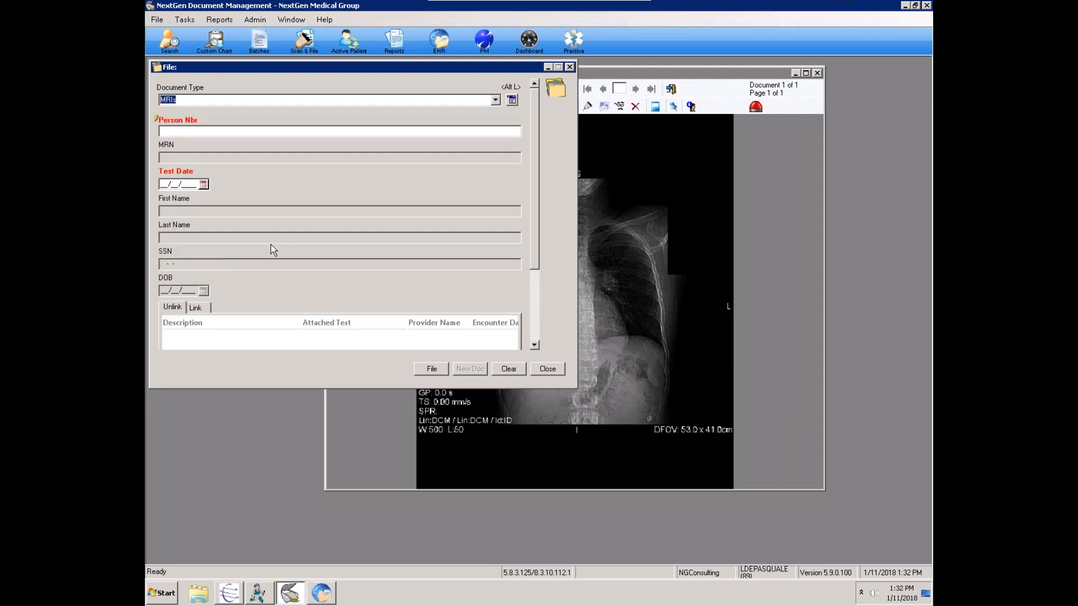
pyautogui.click(512, 101)
pyautogui.moveTo(676, 129)
pyautogui.click(729, 128)
pyautogui.click(204, 184)
pyautogui.click(237, 243)
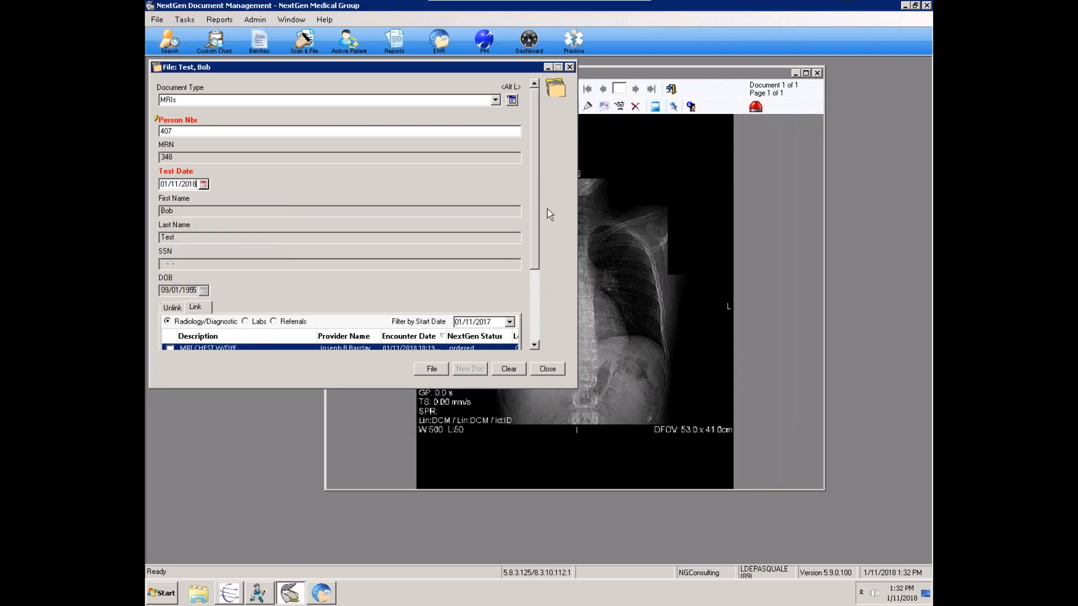
# Step: Link the document to the MRI CHEST W/DYE order with result status Final, complete the order, and file and post the document
pyautogui.moveTo(536, 204); pyautogui.dragTo(536, 298)
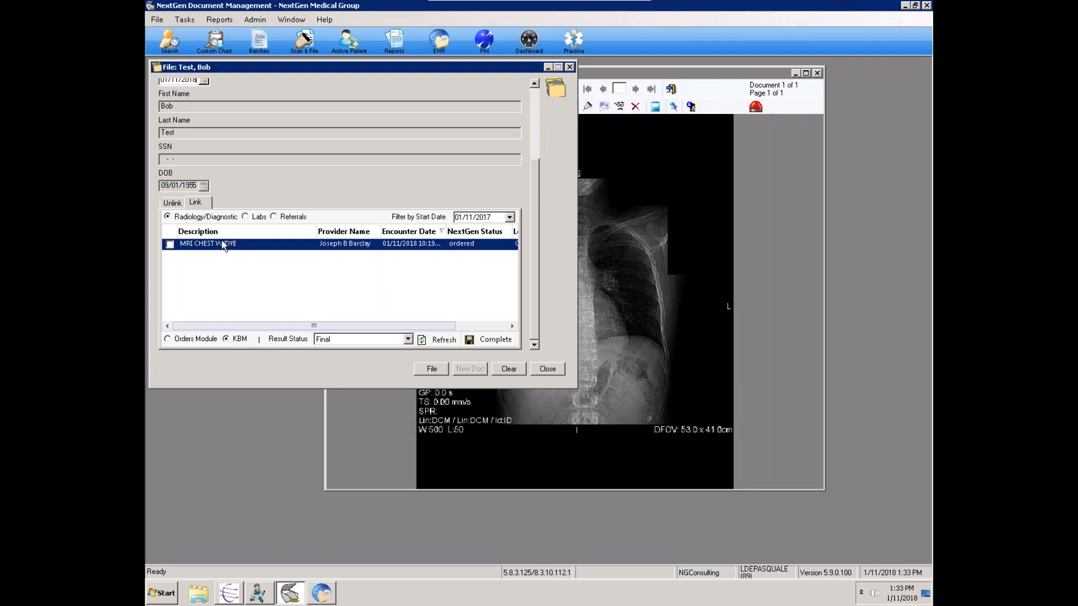
pyautogui.click(170, 244)
pyautogui.click(507, 342)
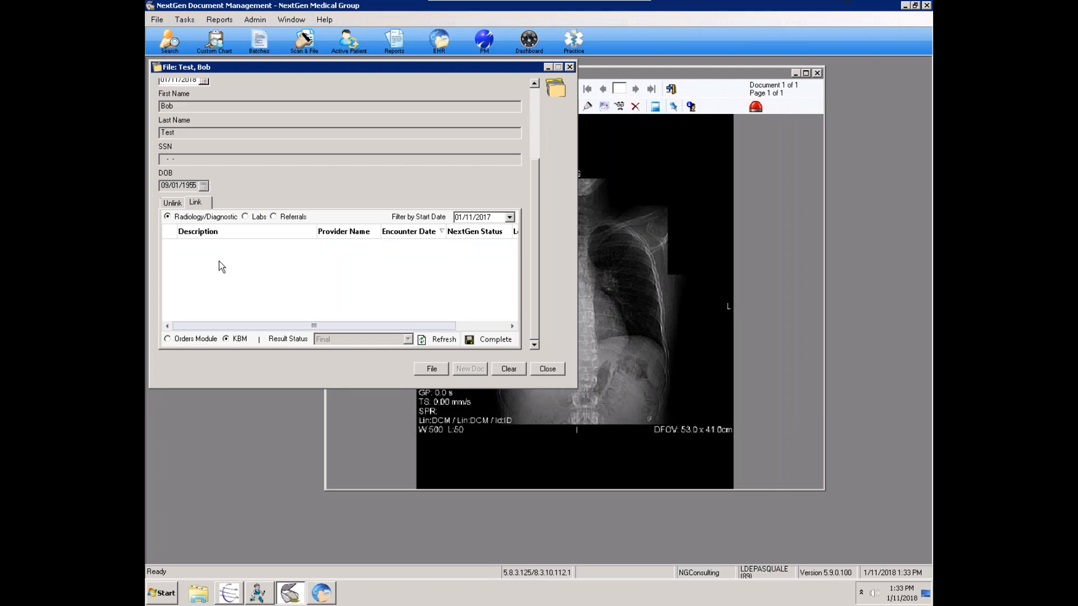
pyautogui.click(418, 364)
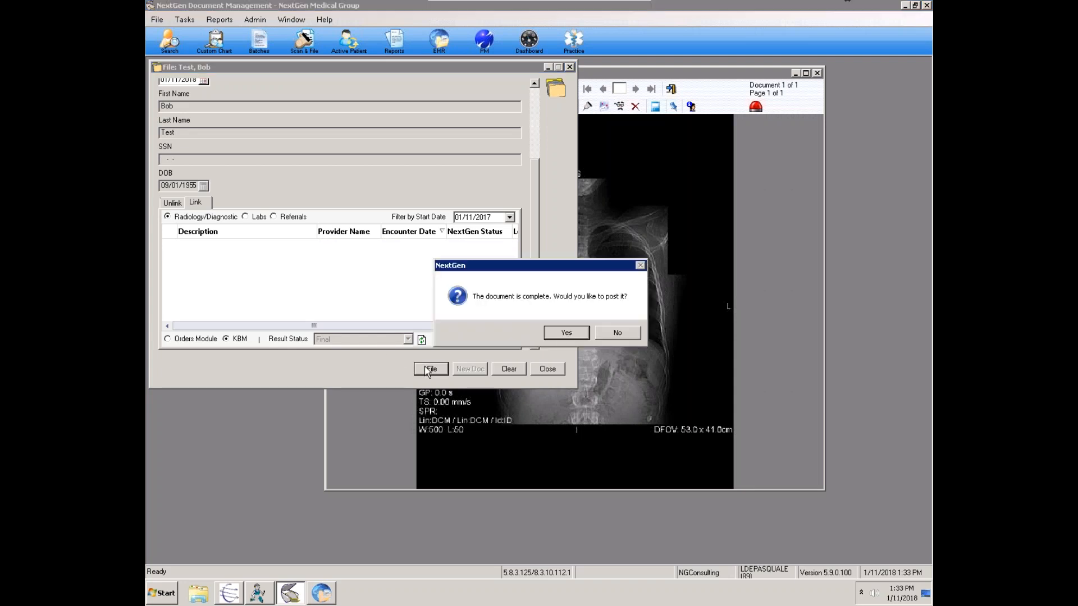
pyautogui.click(561, 331)
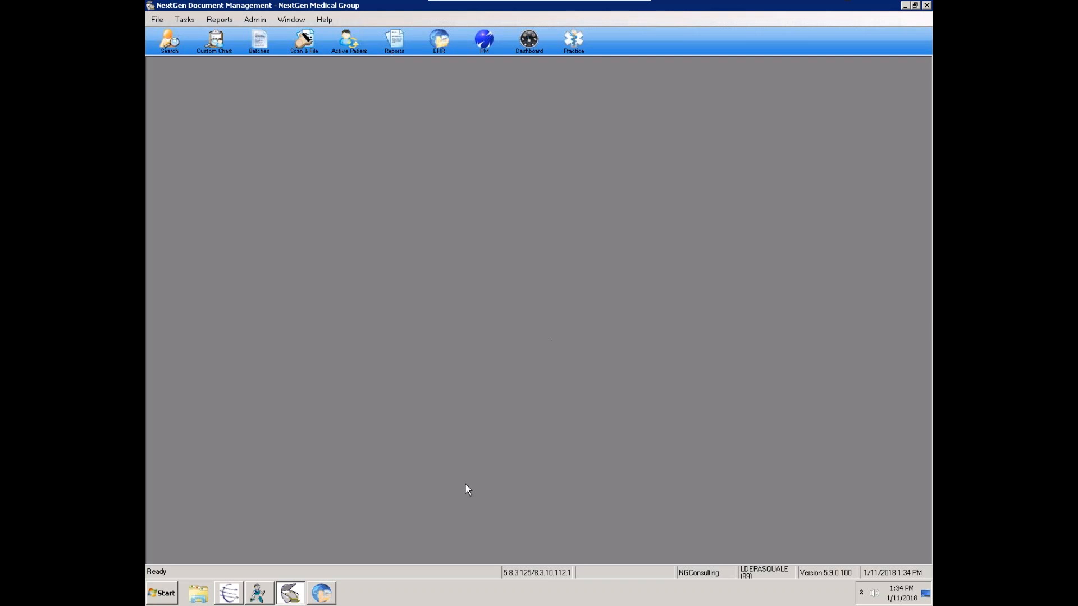
# Step: Switch to NextGen EHR and examine the Link and Unlink order views for the pending CT Scans document in the Provider Approval Queue
pyautogui.click(328, 594)
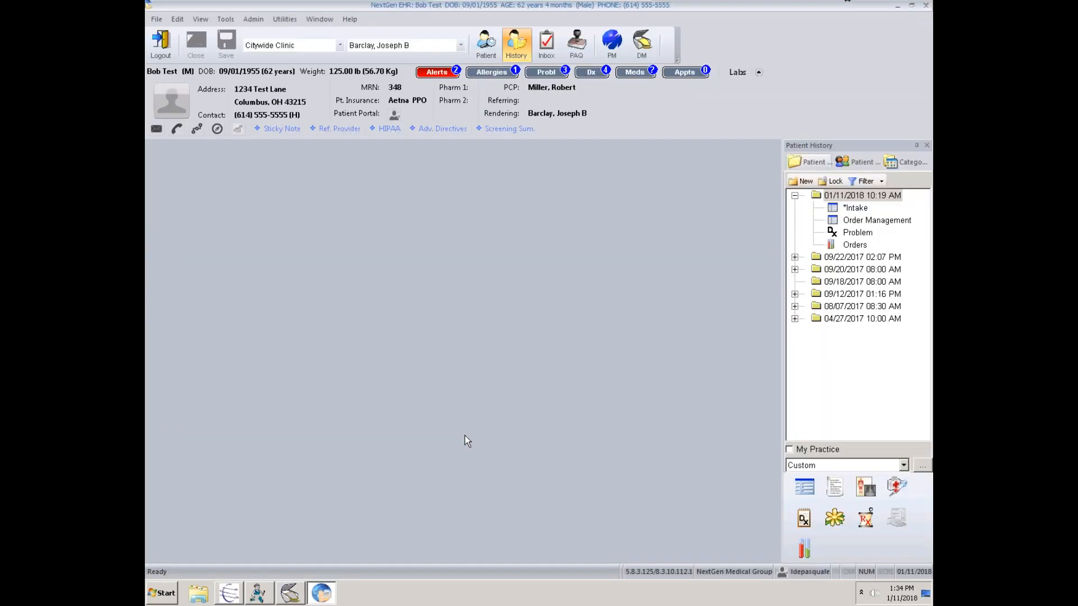
pyautogui.click(578, 48)
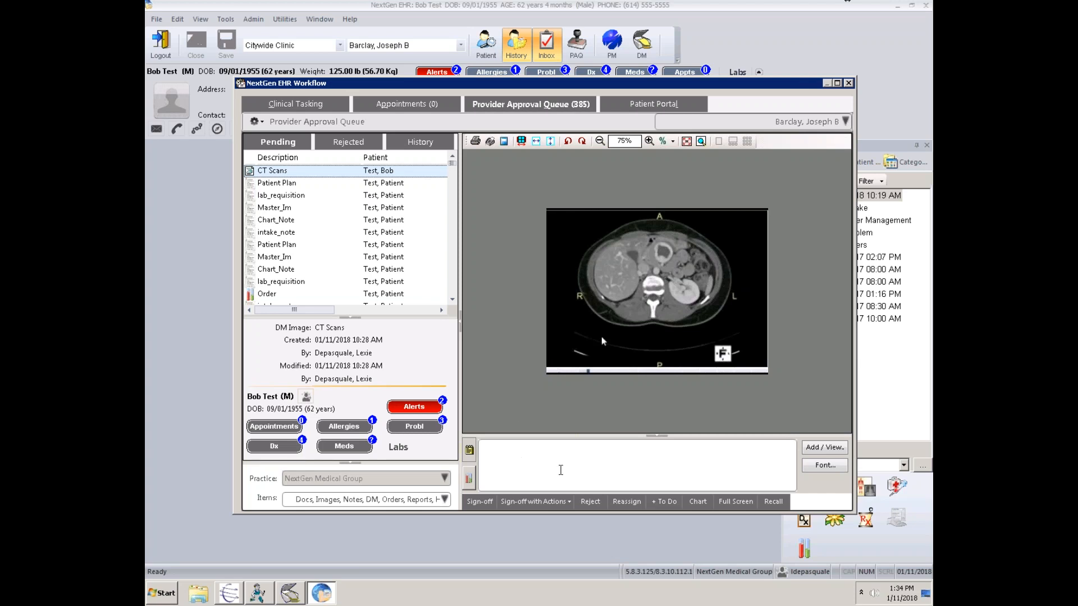
pyautogui.click(546, 463)
pyautogui.click(471, 479)
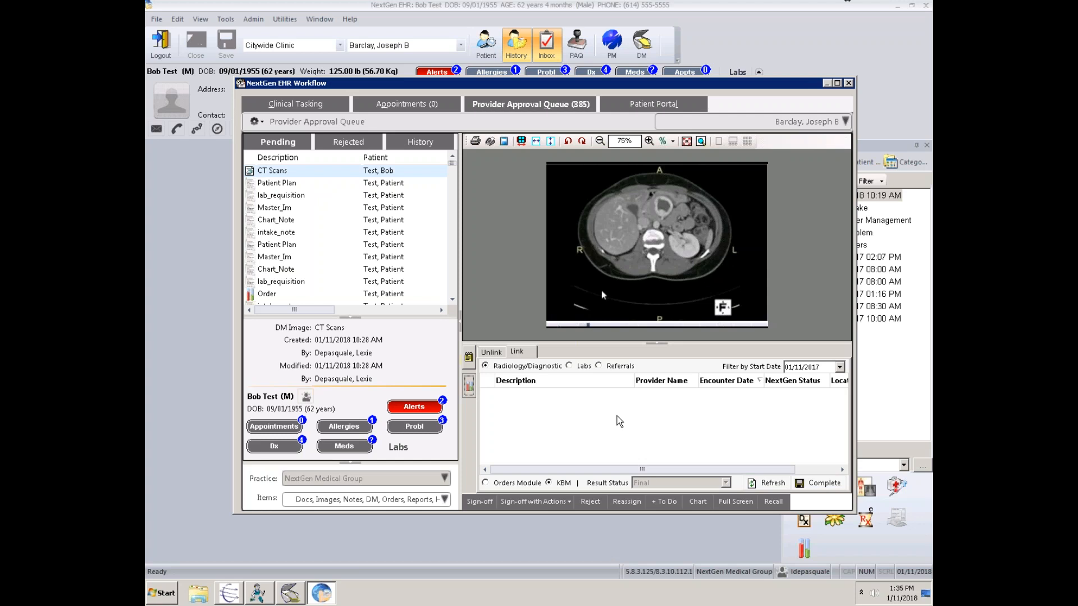
pyautogui.click(494, 353)
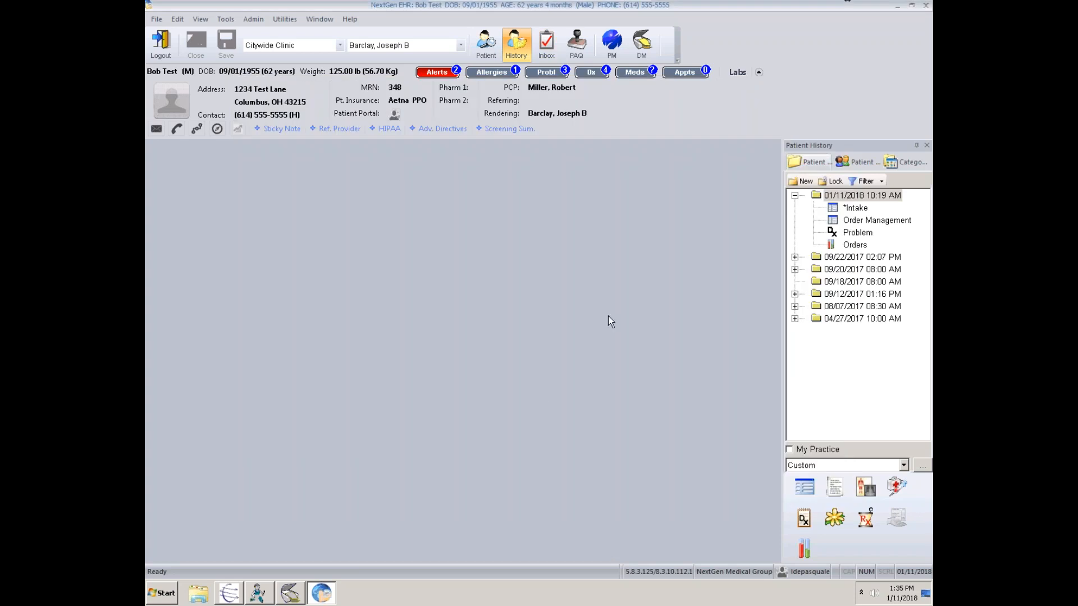
# Step: Review the 01/11/2018 encounter's Order Management list and view the image linked to the Bladder X-ray (Cystogram) order at full screen
pyautogui.doubleClick(902, 221)
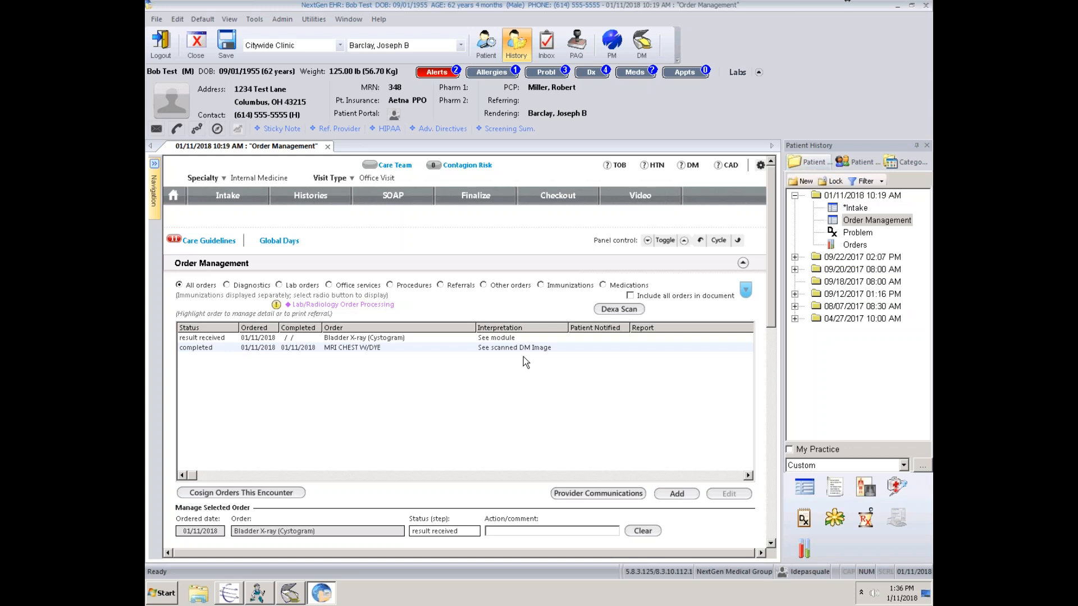
pyautogui.click(854, 244)
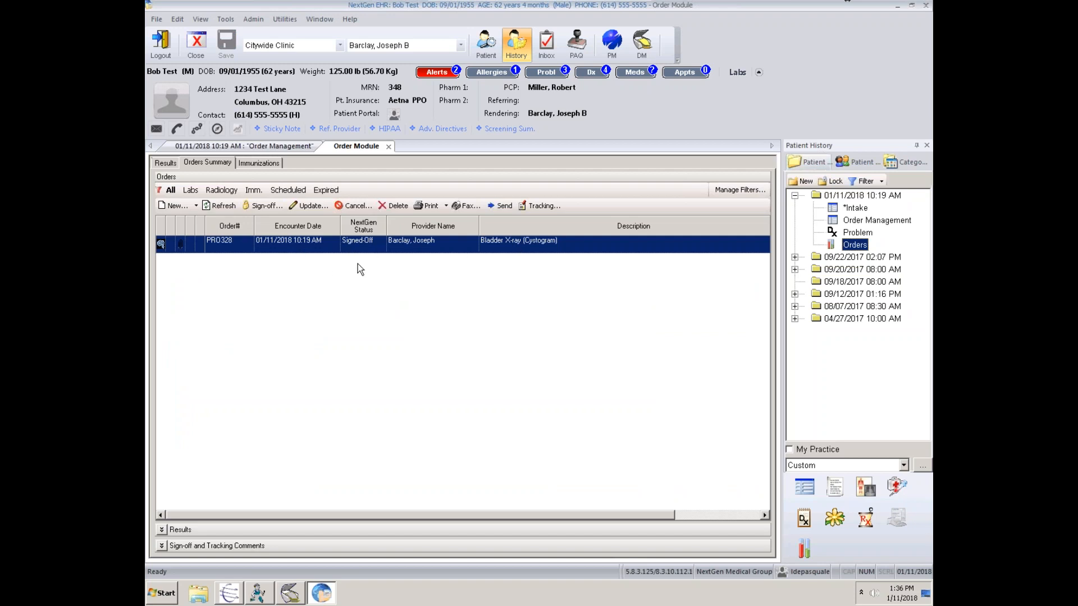
pyautogui.click(180, 246)
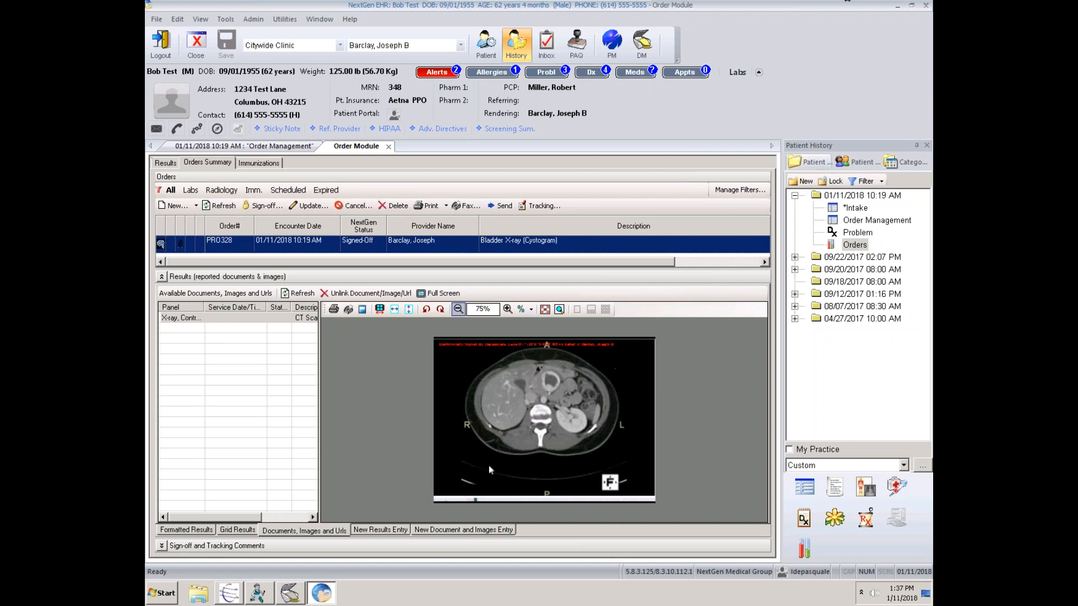
pyautogui.click(447, 298)
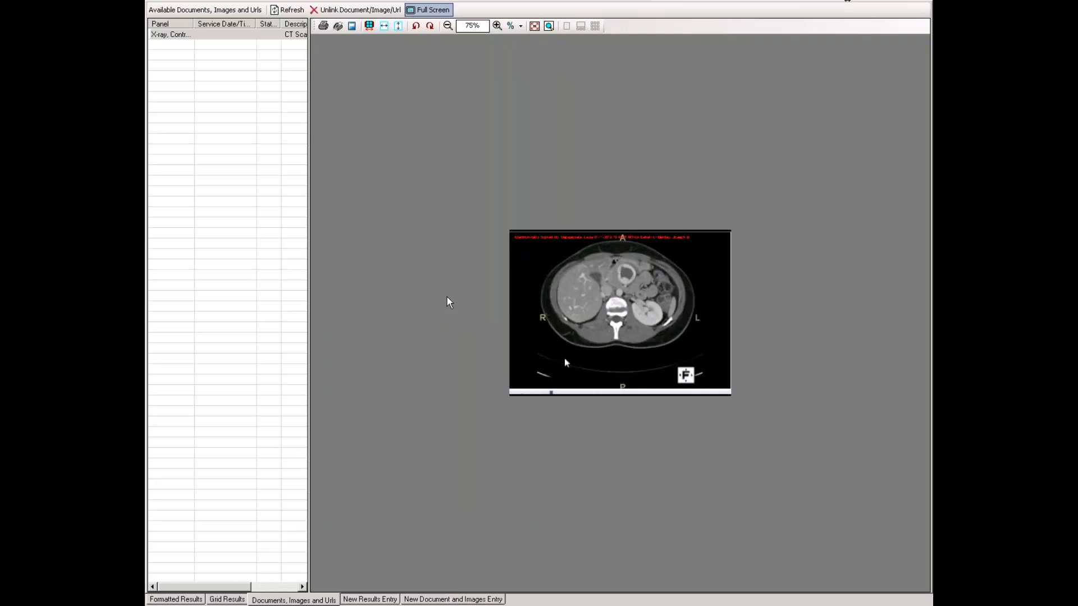
pyautogui.click(443, 11)
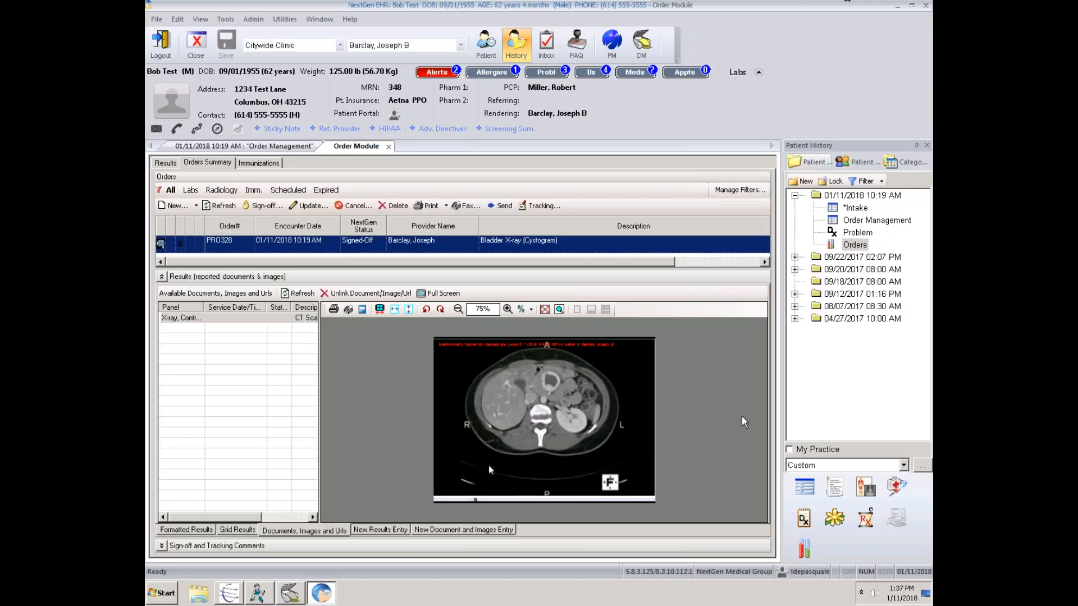